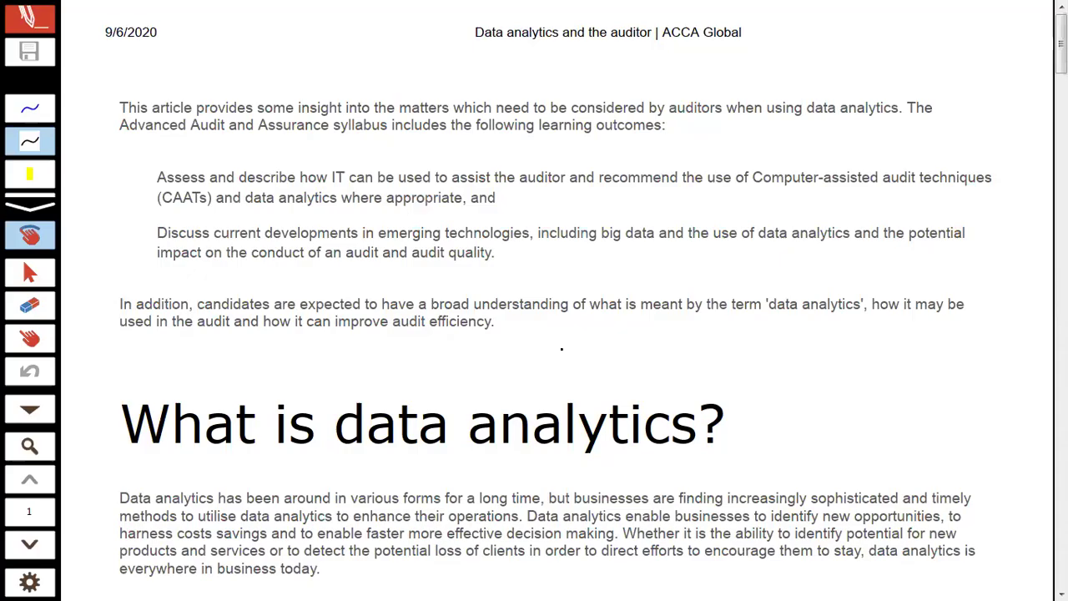
# Step: Highlight the article title and 'data analytics?' in the heading in yellow, then pick the blue pen
pyautogui.click(29, 173)
pyautogui.moveTo(464, 32); pyautogui.dragTo(697, 32)
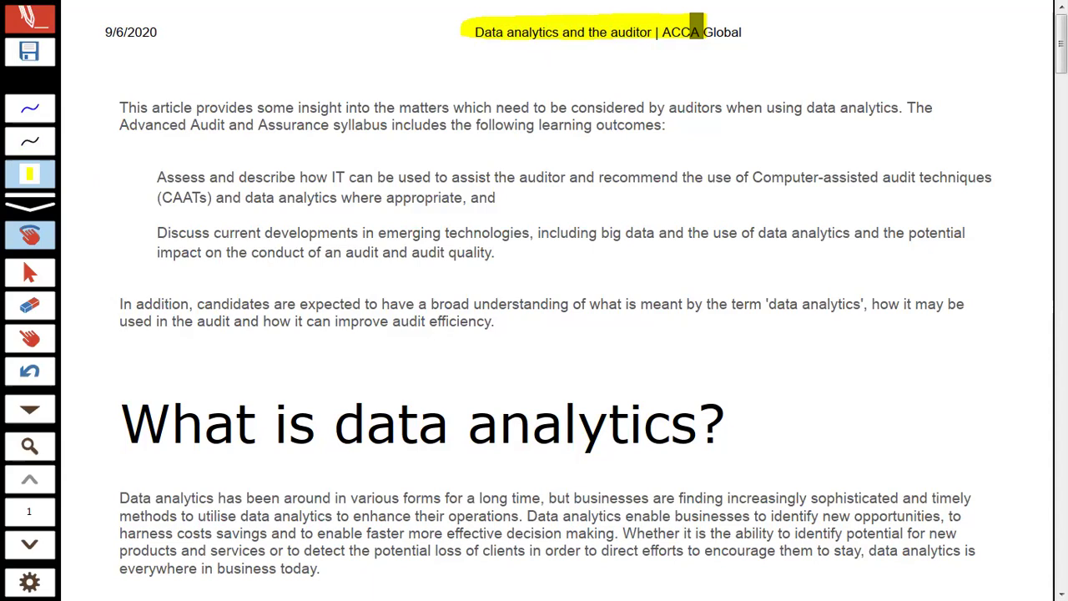
pyautogui.moveTo(334, 426)
pyautogui.mouseDown()
pyautogui.moveTo(459, 444)
pyautogui.moveTo(732, 425)
pyautogui.moveTo(674, 422)
pyautogui.mouseUp()
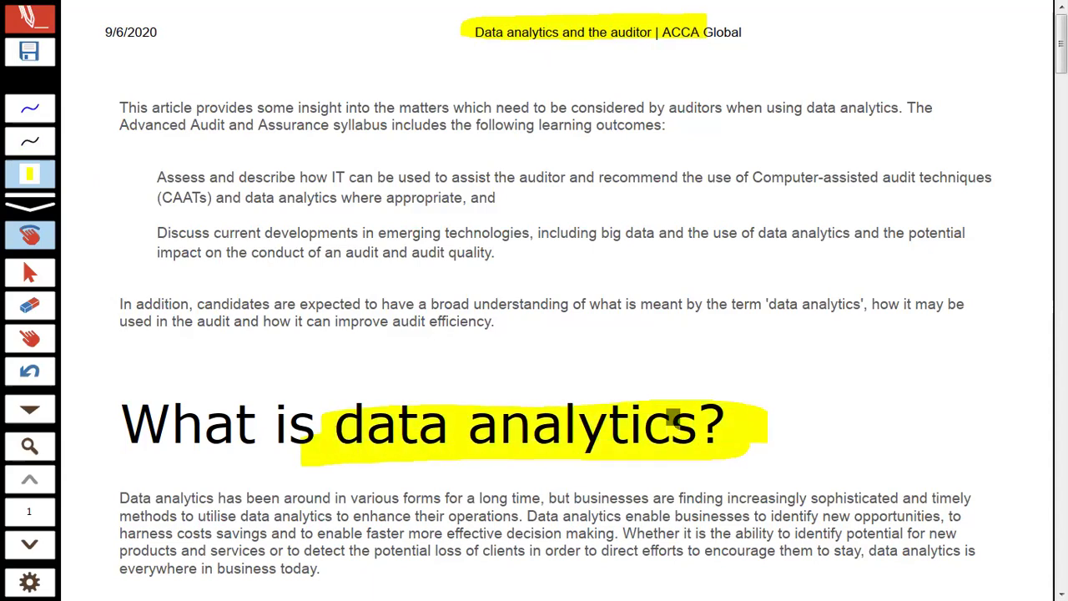
pyautogui.scroll(-3, 678, 405)
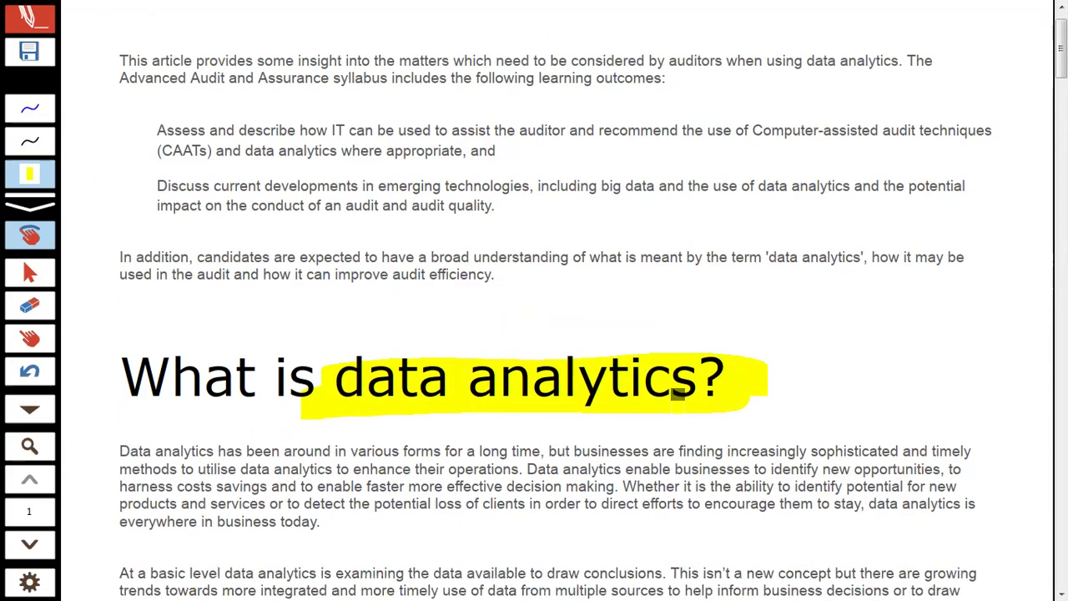
pyautogui.scroll(-1, 678, 396)
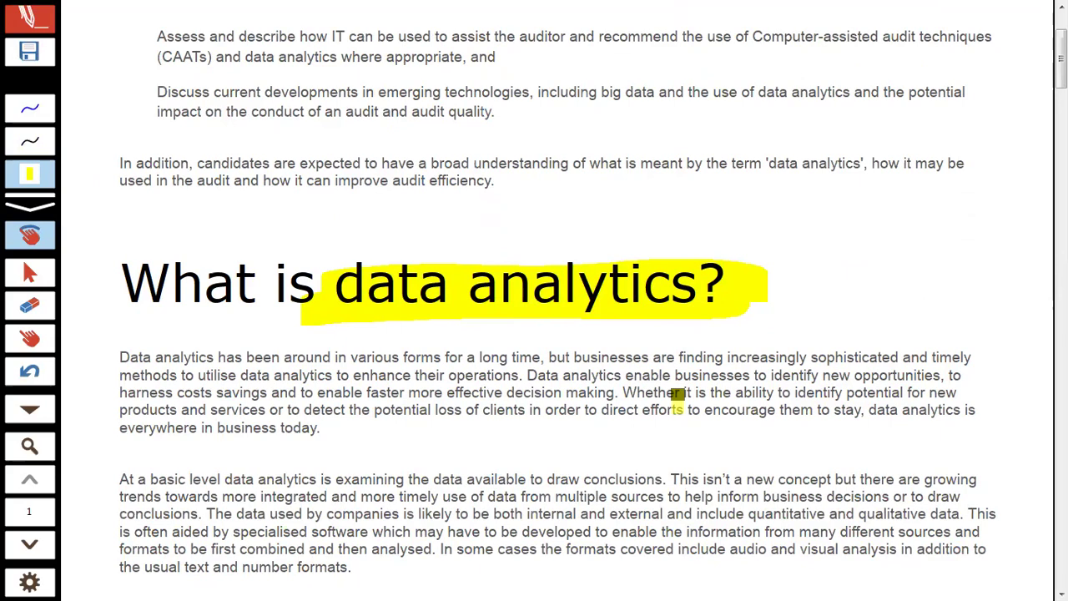
pyautogui.click(30, 108)
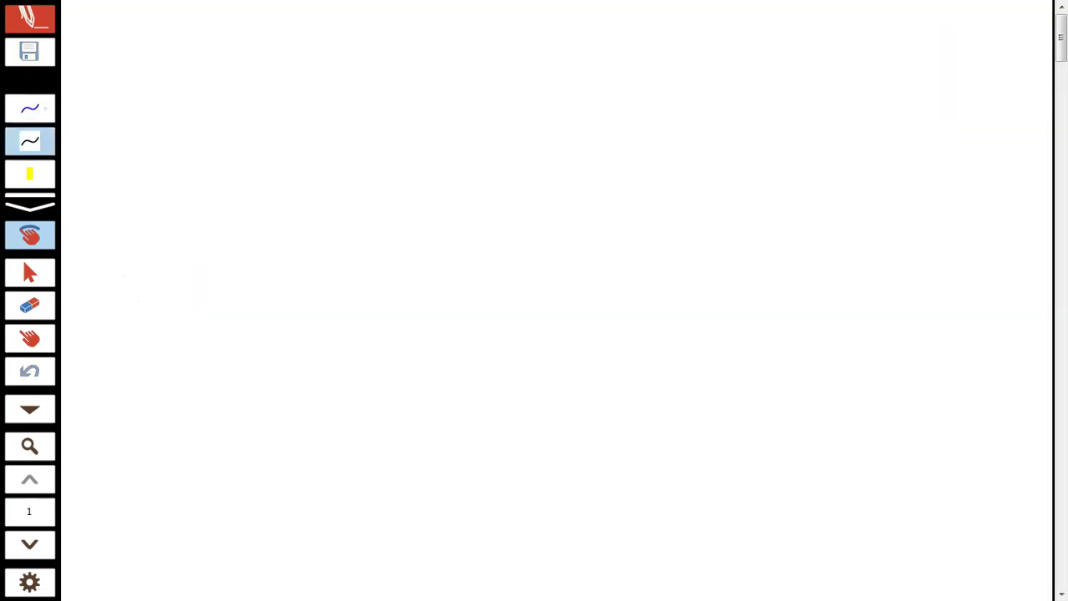
# Step: Handwrite 'Data Analytics' in blue at the top and box it
pyautogui.moveTo(401, 98)
pyautogui.mouseDown()
pyautogui.moveTo(399, 143)
pyautogui.moveTo(510, 138)
pyautogui.moveTo(500, 121)
pyautogui.mouseUp()
pyautogui.moveTo(576, 125)
pyautogui.mouseDown()
pyautogui.moveTo(667, 110)
pyautogui.moveTo(707, 187)
pyautogui.mouseUp()
pyautogui.moveTo(702, 125)
pyautogui.mouseDown()
pyautogui.moveTo(725, 94)
pyautogui.moveTo(755, 125)
pyautogui.mouseUp()
pyautogui.moveTo(783, 110); pyautogui.dragTo(773, 126)
pyautogui.moveTo(419, 165)
pyautogui.mouseDown()
pyautogui.moveTo(845, 108)
pyautogui.moveTo(408, 185)
pyautogui.moveTo(453, 176)
pyautogui.mouseUp()
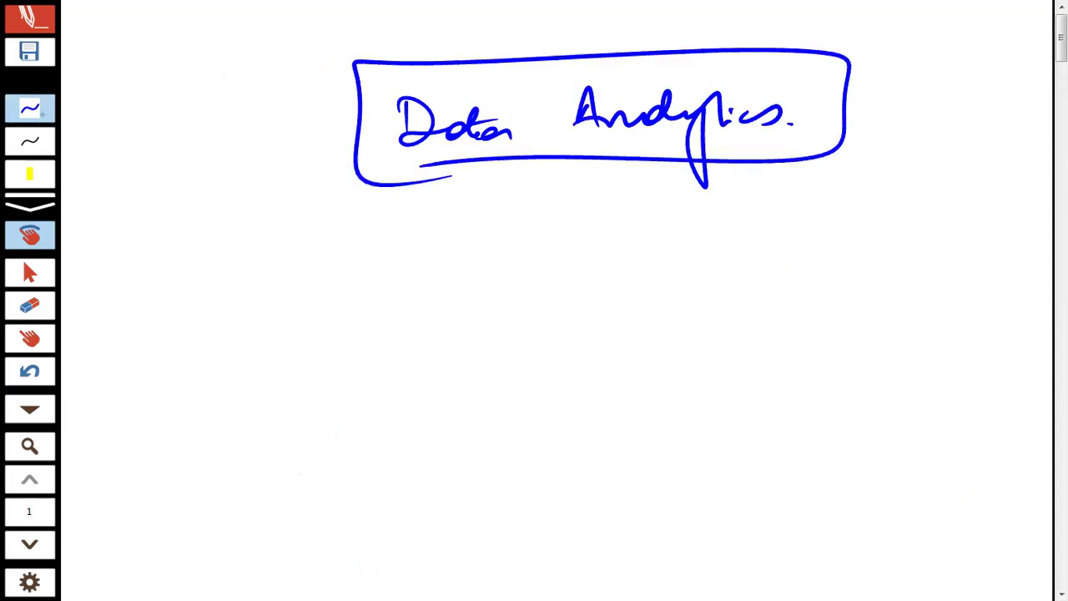
pyautogui.click(31, 110)
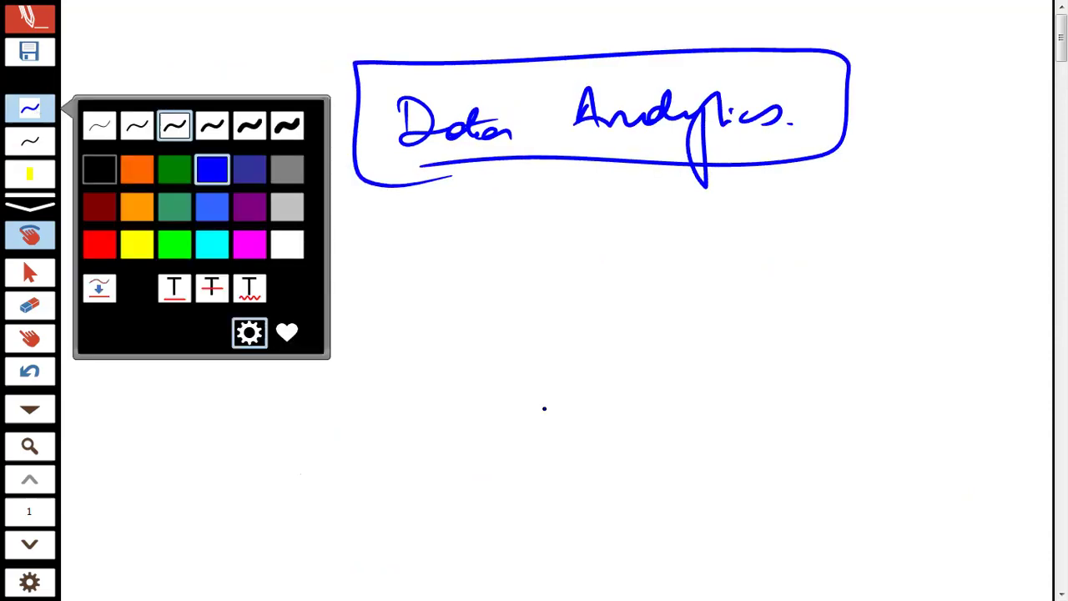
pyautogui.click(453, 247)
# Step: Write a boxed 'Raw Data' with an arrow to a boxed 'Group/categorise'
pyautogui.moveTo(275, 219)
pyautogui.mouseDown()
pyautogui.moveTo(322, 251)
pyautogui.moveTo(418, 244)
pyautogui.moveTo(455, 218)
pyautogui.moveTo(488, 245)
pyautogui.moveTo(477, 267)
pyautogui.moveTo(228, 235)
pyautogui.moveTo(276, 264)
pyautogui.mouseUp()
pyautogui.moveTo(497, 239); pyautogui.dragTo(574, 229)
pyautogui.moveTo(557, 222); pyautogui.dragTo(568, 242)
pyautogui.moveTo(646, 209)
pyautogui.mouseDown()
pyautogui.moveTo(660, 244)
pyautogui.moveTo(712, 229)
pyautogui.moveTo(753, 266)
pyautogui.moveTo(771, 214)
pyautogui.moveTo(770, 260)
pyautogui.mouseUp()
pyautogui.moveTo(812, 219)
pyautogui.mouseDown()
pyautogui.moveTo(823, 236)
pyautogui.moveTo(868, 208)
pyautogui.moveTo(975, 242)
pyautogui.moveTo(1008, 234)
pyautogui.mouseUp()
pyautogui.moveTo(812, 284)
pyautogui.mouseDown()
pyautogui.moveTo(1017, 164)
pyautogui.moveTo(692, 277)
pyautogui.mouseUp()
pyautogui.moveTo(815, 285)
pyautogui.mouseDown()
pyautogui.moveTo(700, 377)
pyautogui.moveTo(801, 378)
pyautogui.mouseUp()
# Step: Draw three branches down from Group/categorise and write 'Reports' under the left one
pyautogui.moveTo(785, 378)
pyautogui.mouseDown()
pyautogui.moveTo(783, 390)
pyautogui.moveTo(824, 359)
pyautogui.mouseUp()
pyautogui.moveTo(819, 285)
pyautogui.mouseDown()
pyautogui.moveTo(947, 353)
pyautogui.moveTo(923, 382)
pyautogui.mouseUp()
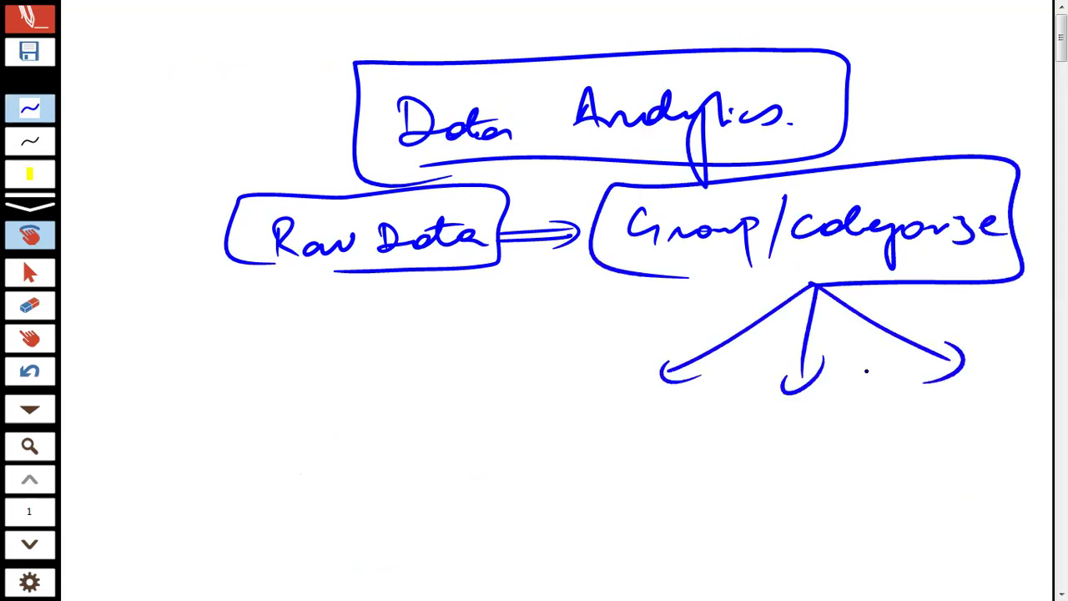
pyautogui.moveTo(564, 394); pyautogui.dragTo(566, 427)
pyautogui.moveTo(566, 396)
pyautogui.mouseDown()
pyautogui.moveTo(589, 422)
pyautogui.moveTo(623, 416)
pyautogui.mouseUp()
pyautogui.moveTo(616, 410)
pyautogui.mouseDown()
pyautogui.moveTo(615, 449)
pyautogui.moveTo(668, 411)
pyautogui.moveTo(678, 427)
pyautogui.mouseUp()
pyautogui.moveTo(678, 408)
pyautogui.mouseDown()
pyautogui.moveTo(698, 409)
pyautogui.moveTo(688, 425)
pyautogui.mouseUp()
pyautogui.moveTo(736, 320); pyautogui.dragTo(730, 532)
# Step: Add 'Graphs' and 'Bar charts' beside Reports, separated by lines, and box all three
pyautogui.moveTo(768, 418)
pyautogui.mouseDown()
pyautogui.moveTo(823, 476)
pyautogui.moveTo(836, 443)
pyautogui.mouseUp()
pyautogui.moveTo(845, 427)
pyautogui.mouseDown()
pyautogui.moveTo(857, 427)
pyautogui.moveTo(858, 450)
pyautogui.mouseUp()
pyautogui.moveTo(860, 431); pyautogui.dragTo(893, 442)
pyautogui.moveTo(898, 326); pyautogui.dragTo(911, 556)
pyautogui.click(924, 423)
pyautogui.moveTo(917, 418)
pyautogui.mouseDown()
pyautogui.moveTo(916, 441)
pyautogui.moveTo(936, 436)
pyautogui.mouseUp()
pyautogui.moveTo(941, 431); pyautogui.dragTo(974, 436)
pyautogui.click(986, 434)
pyautogui.moveTo(919, 469)
pyautogui.mouseDown()
pyautogui.moveTo(938, 487)
pyautogui.moveTo(985, 476)
pyautogui.moveTo(1015, 484)
pyautogui.mouseUp()
pyautogui.click(958, 523)
pyautogui.click(994, 517)
pyautogui.moveTo(959, 523)
pyautogui.mouseDown()
pyautogui.moveTo(803, 367)
pyautogui.moveTo(810, 519)
pyautogui.moveTo(1017, 505)
pyautogui.mouseUp()
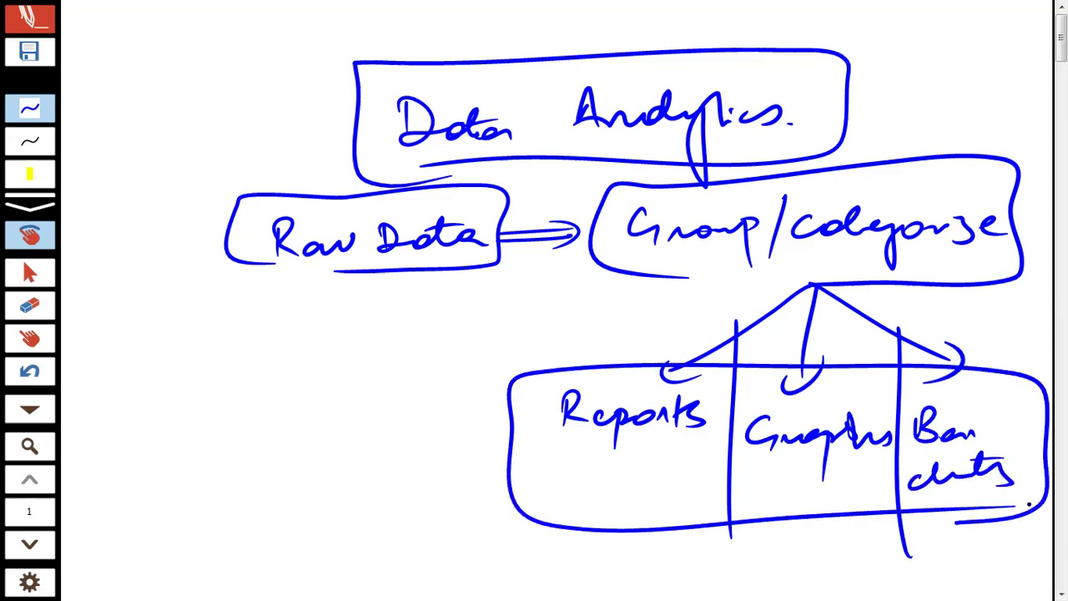
pyautogui.scroll(-1, 1029, 504)
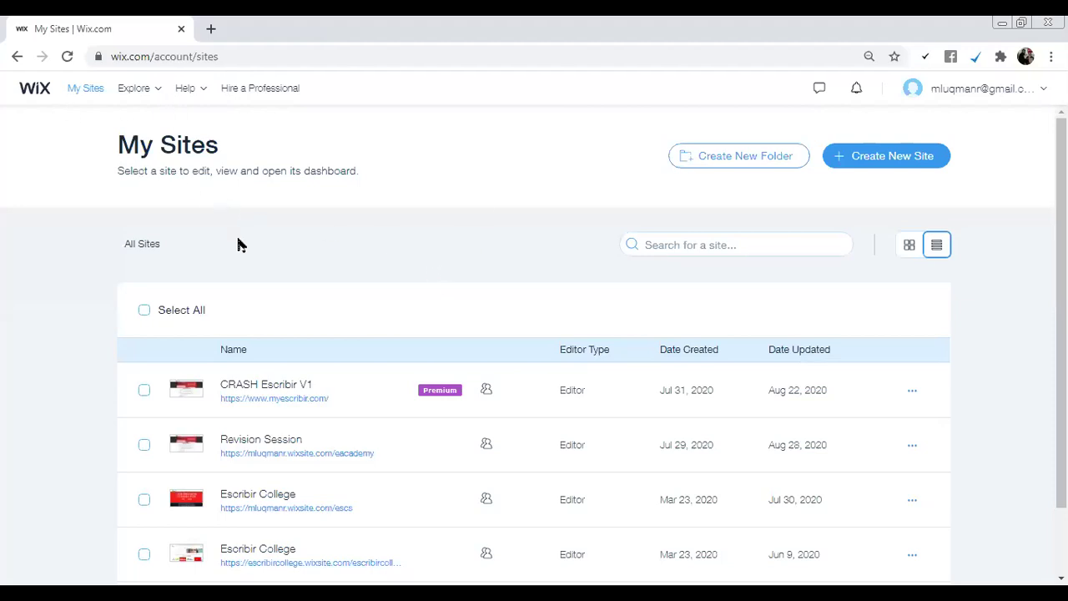
# Step: Open the CRASH Escribir V1 live site in a new tab and return to My Sites
pyautogui.click(274, 399)
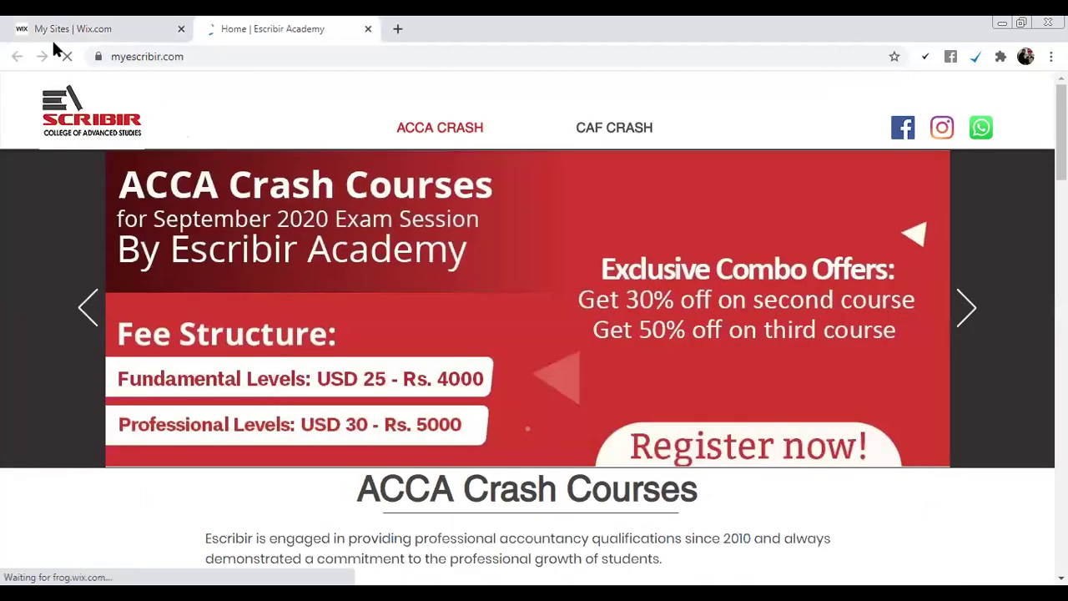
pyautogui.click(53, 36)
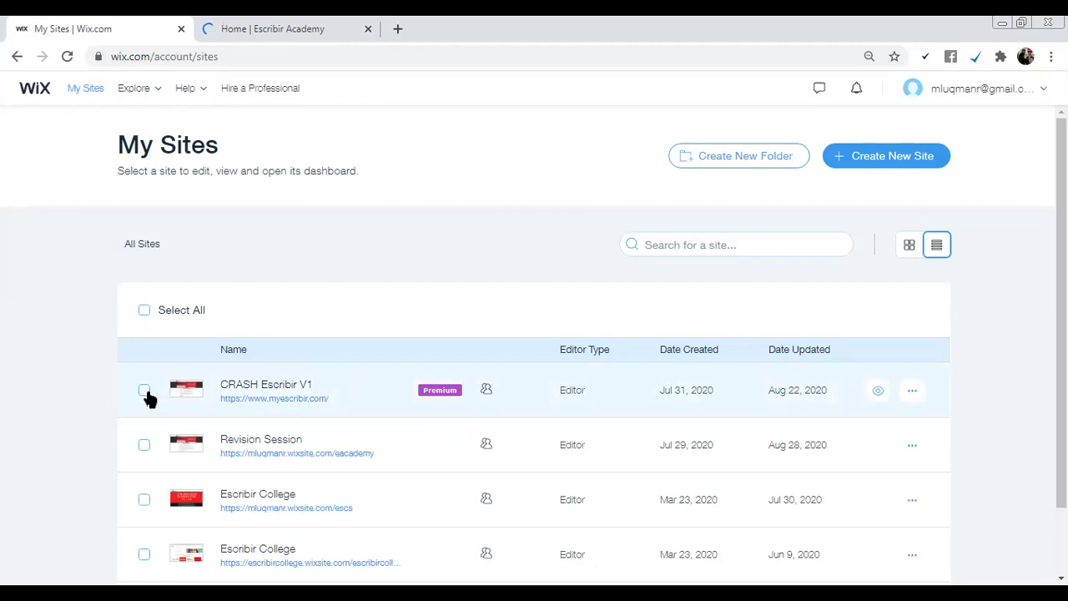
pyautogui.click(911, 392)
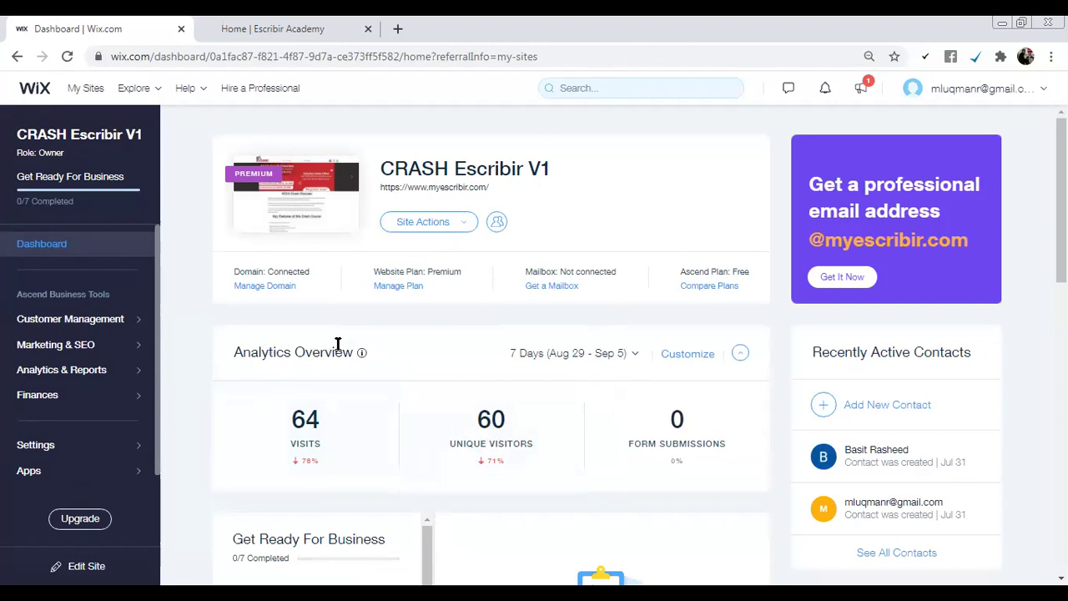
# Step: Set the Analytics Overview date range to 3 Months
pyautogui.click(636, 357)
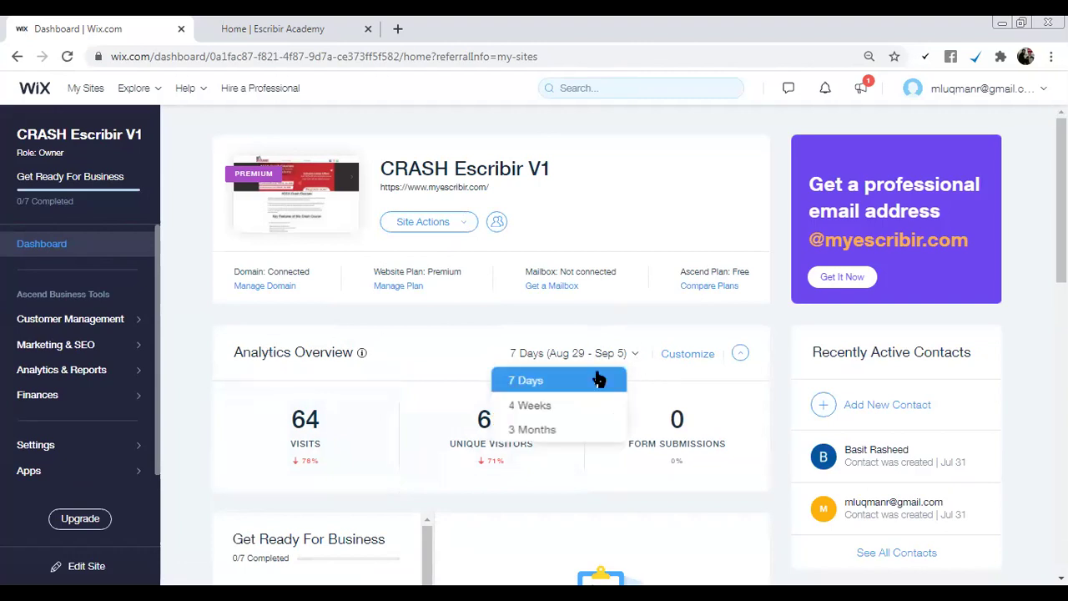
pyautogui.click(539, 431)
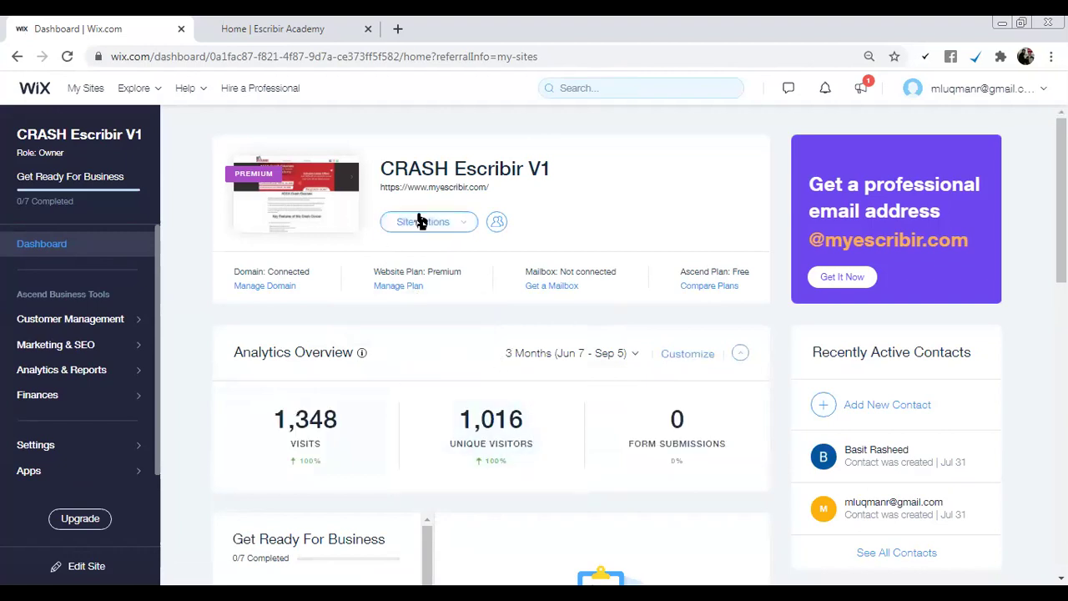
# Step: Open the full Analytics page from the Visits tile in Analytics Overview
pyautogui.scroll(-1, 371, 380)
pyautogui.scroll(-1, 363, 383)
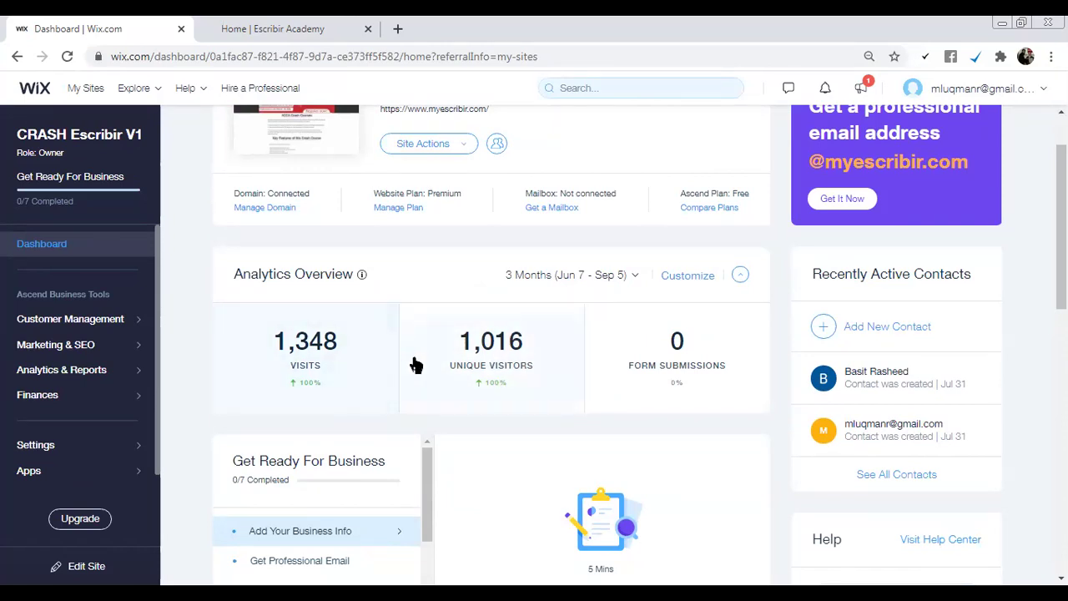
pyautogui.rightClick(443, 361)
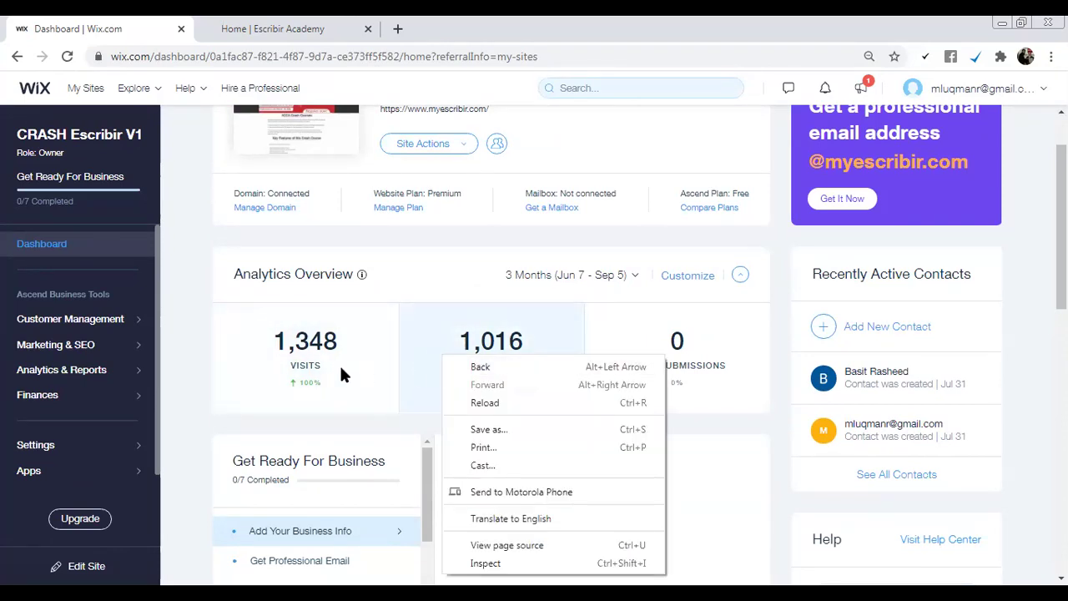
pyautogui.click(317, 365)
pyautogui.click(318, 365)
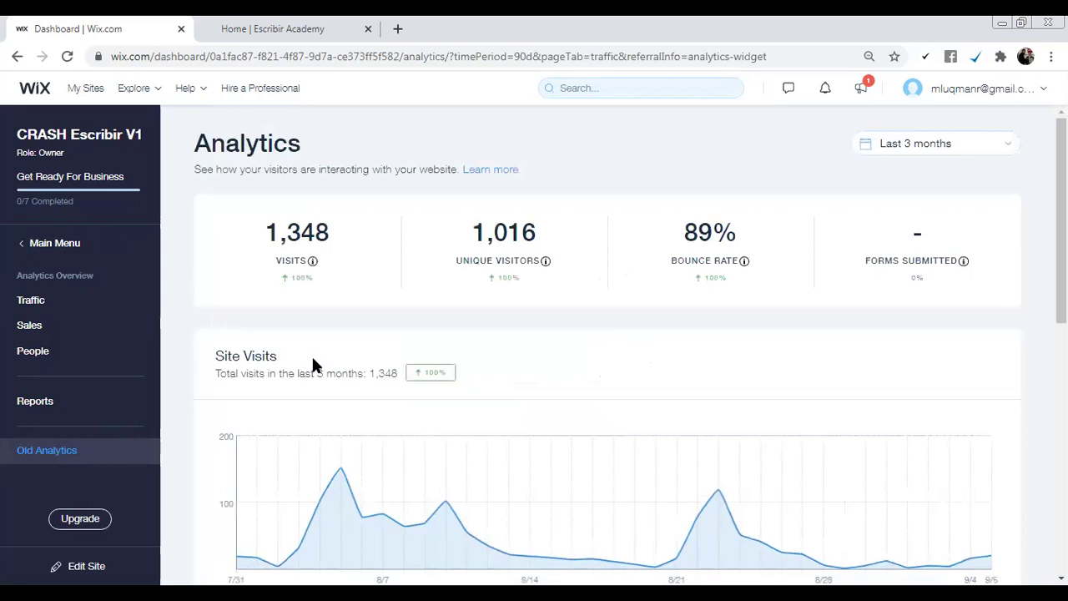
# Step: Scroll to the Site Visits graph and show 119 visits on Sunday, Aug 23, 2020
pyautogui.scroll(-2, 312, 364)
pyautogui.moveTo(278, 432)
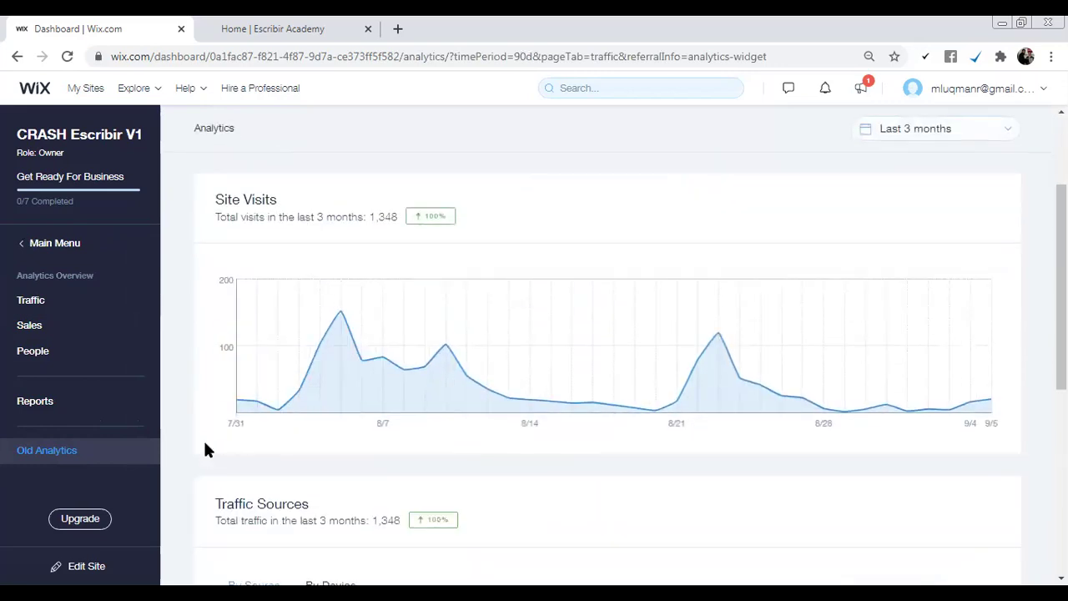
pyautogui.moveTo(237, 401)
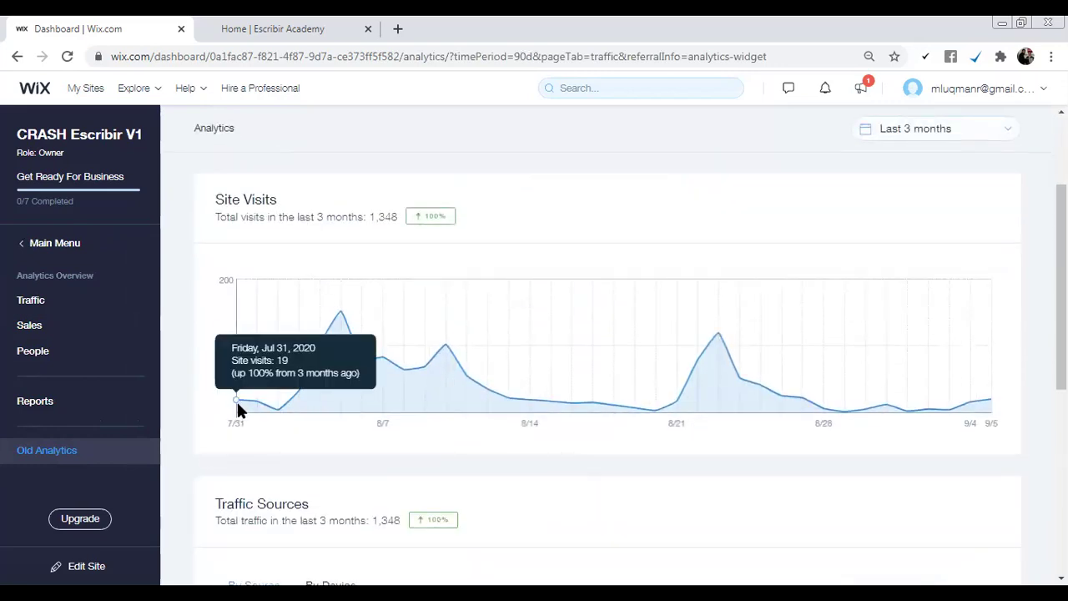